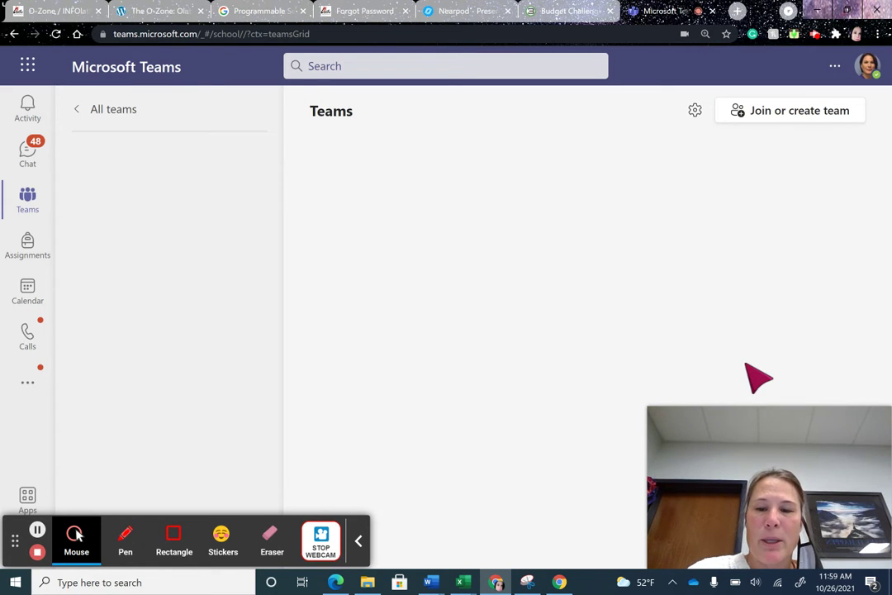
- Open the 4th Ms. H - CPF team's General channel from the Teams grid
click(31, 196)
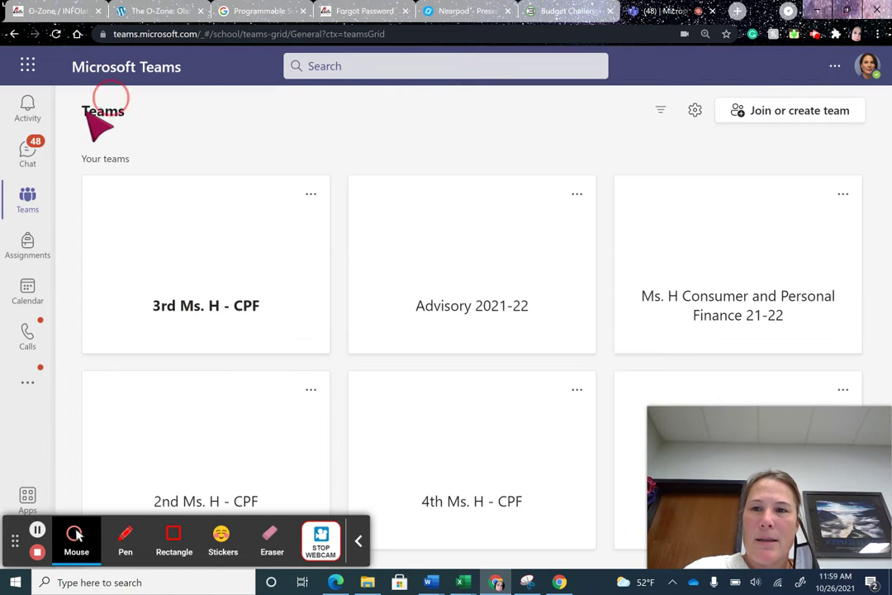
click(89, 109)
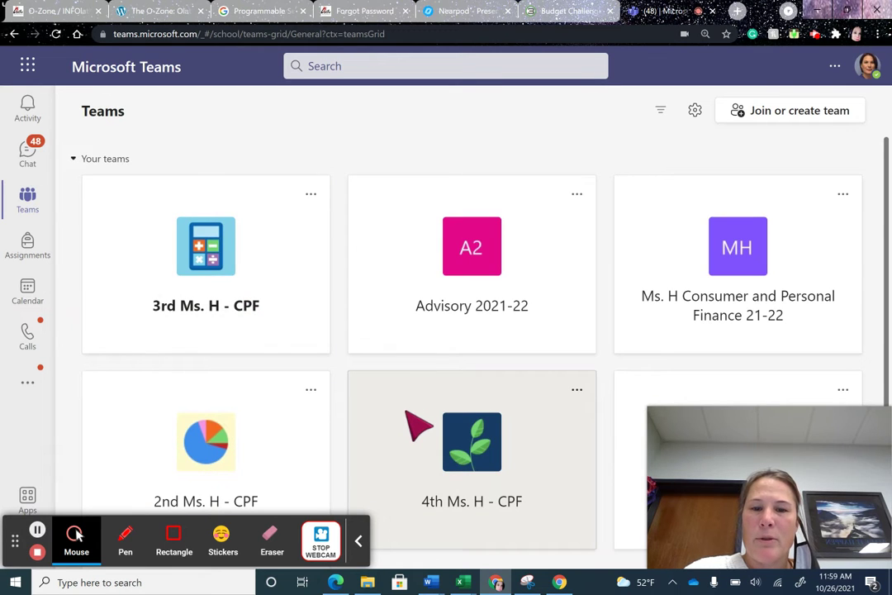
click(465, 433)
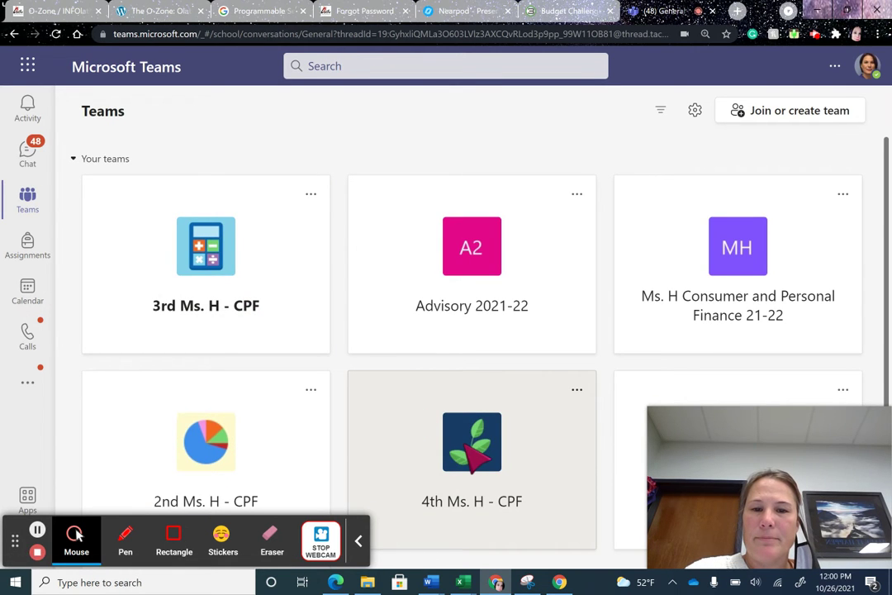
click(465, 438)
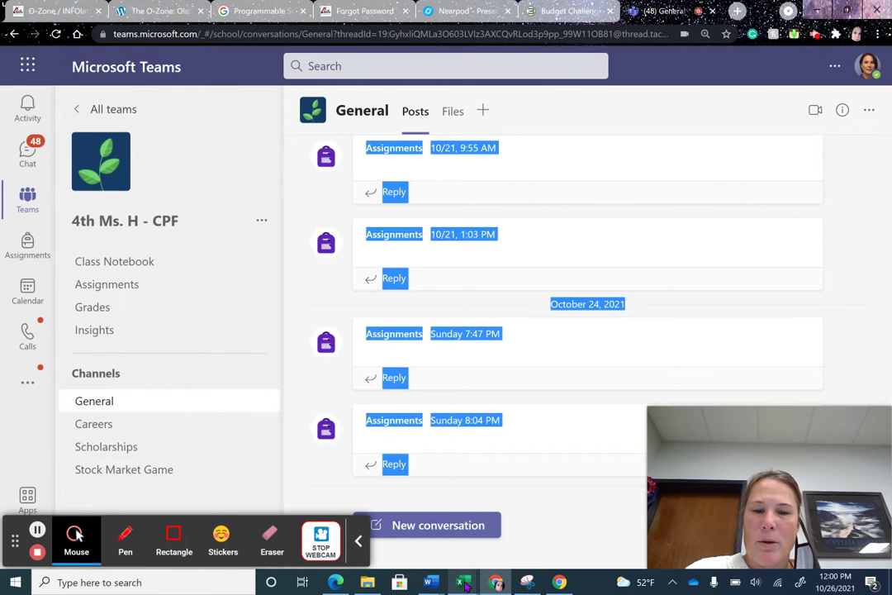
click(464, 582)
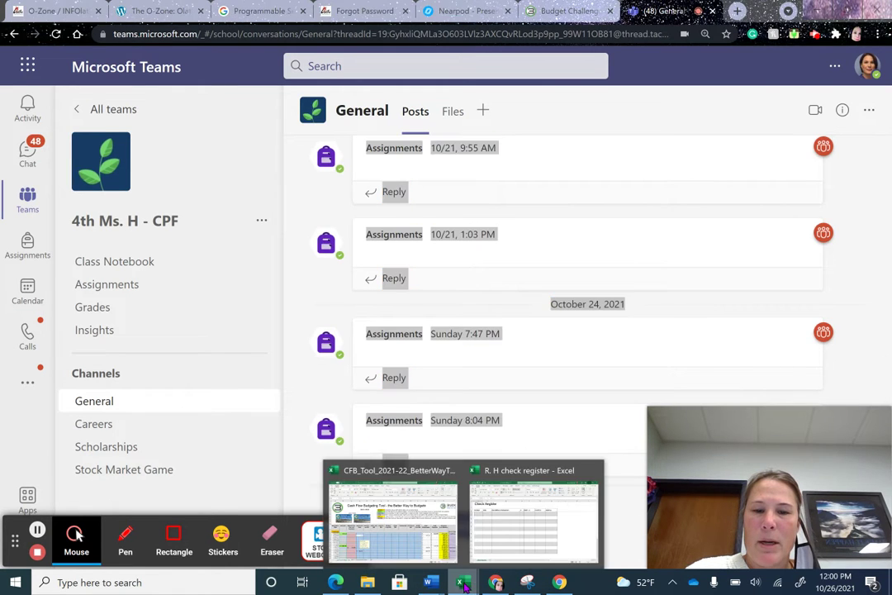
- Bring up the CFB_Tool workbook and review the 1634.93 starting balance in B13 and the payments
click(399, 476)
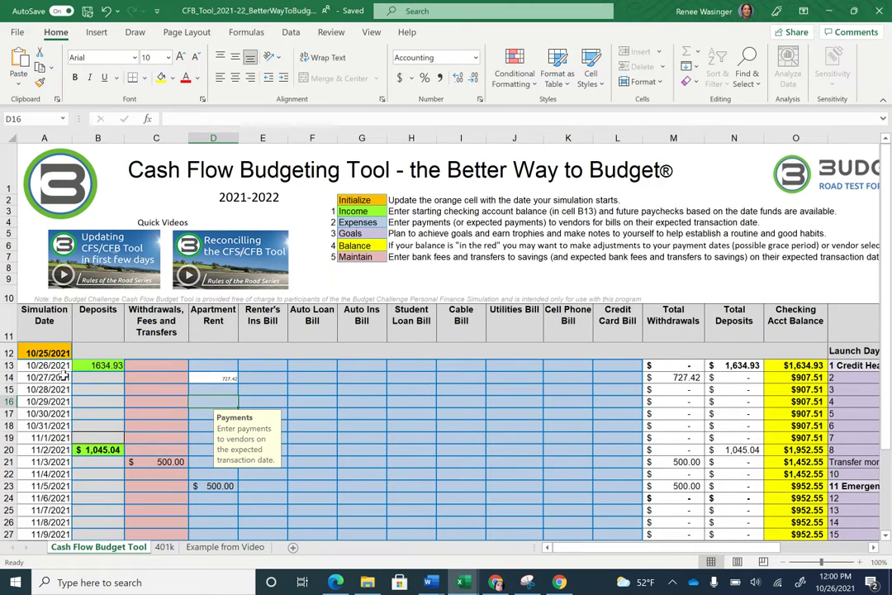
click(107, 365)
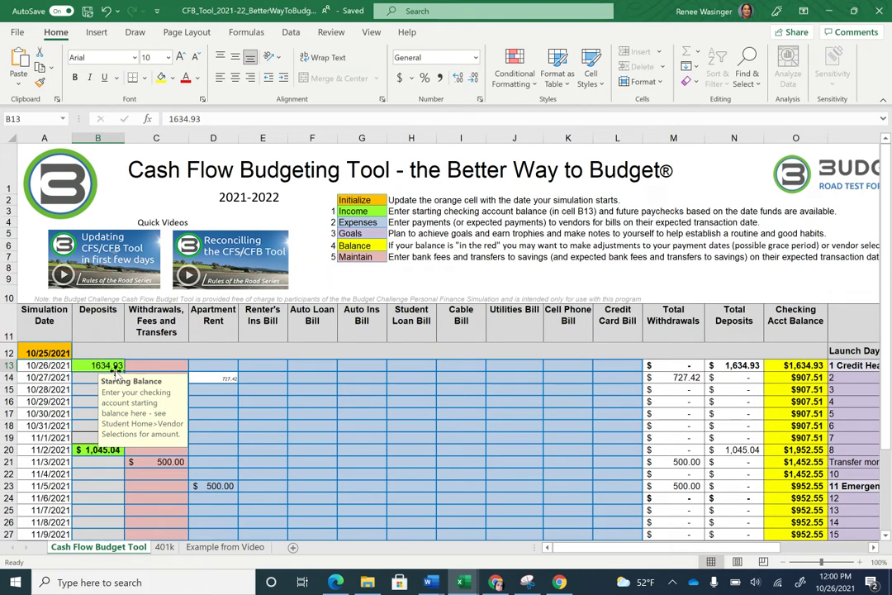
click(250, 425)
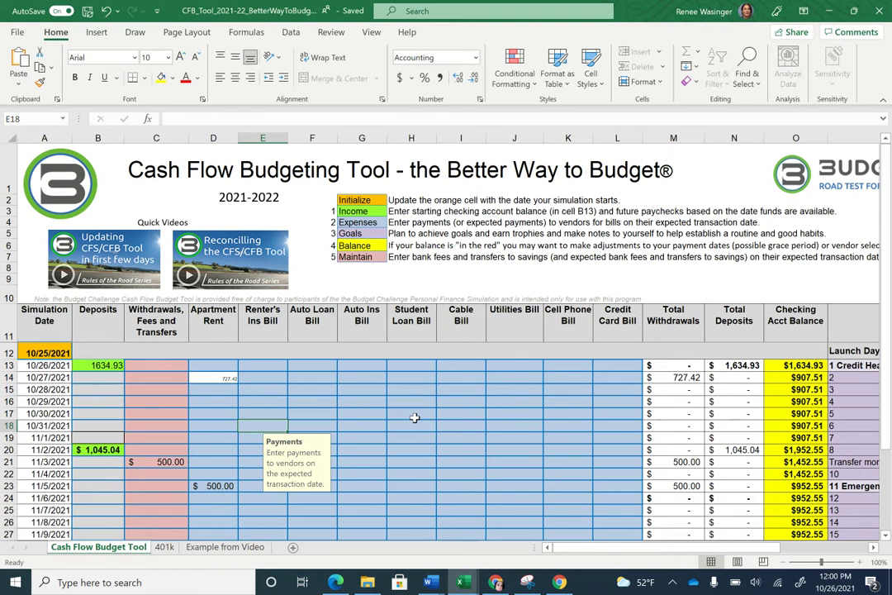
click(496, 584)
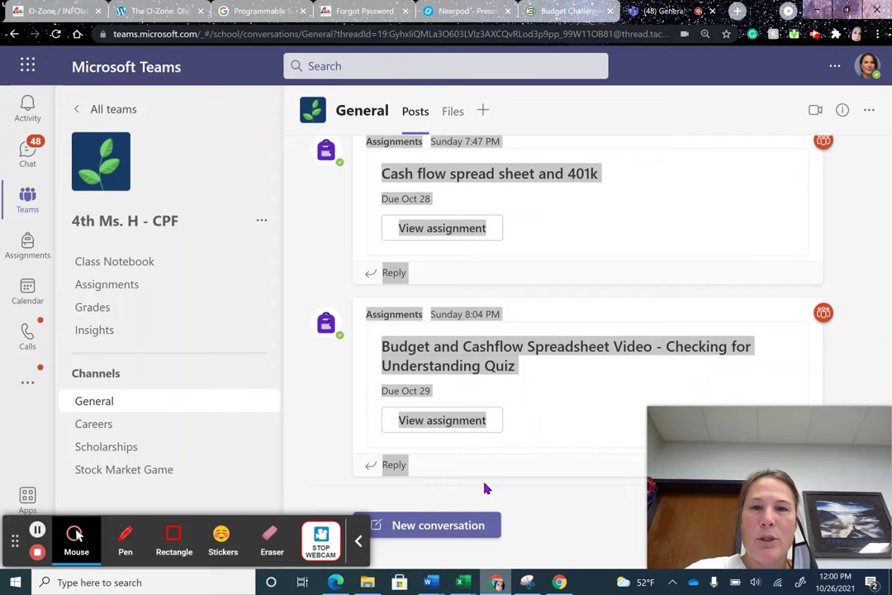
- Visit Budget Challenge's Vendor Selections page, then return to the Cash Flow Budgeting Tool workbook
click(568, 11)
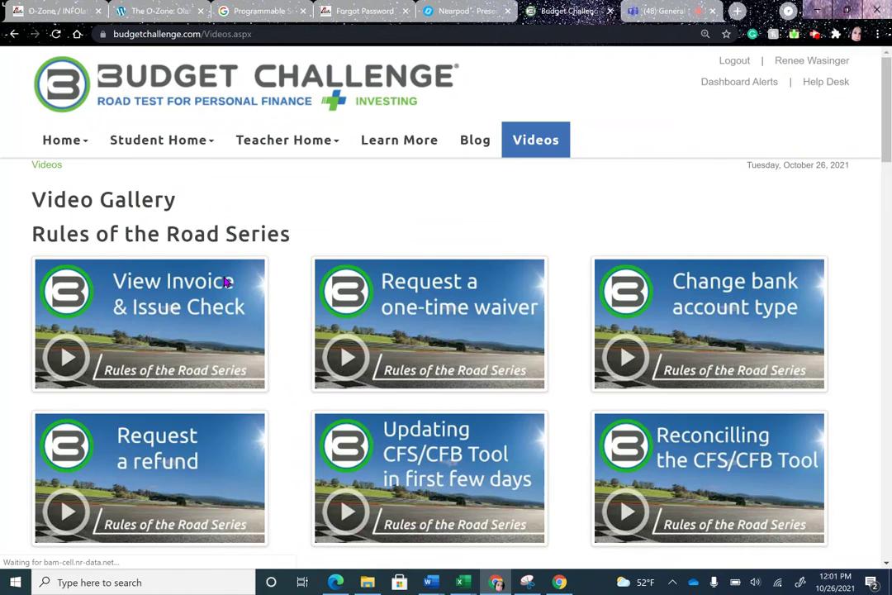
click(168, 147)
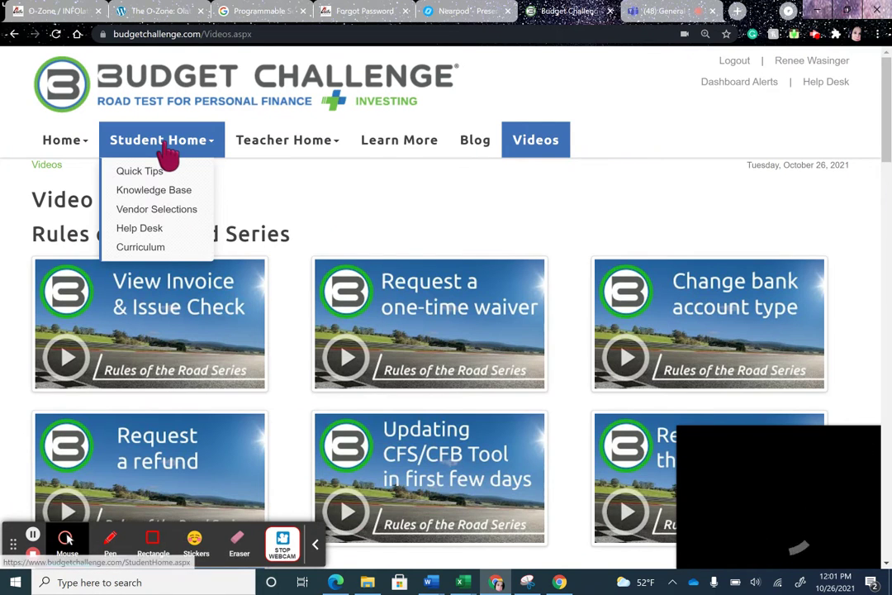
click(161, 214)
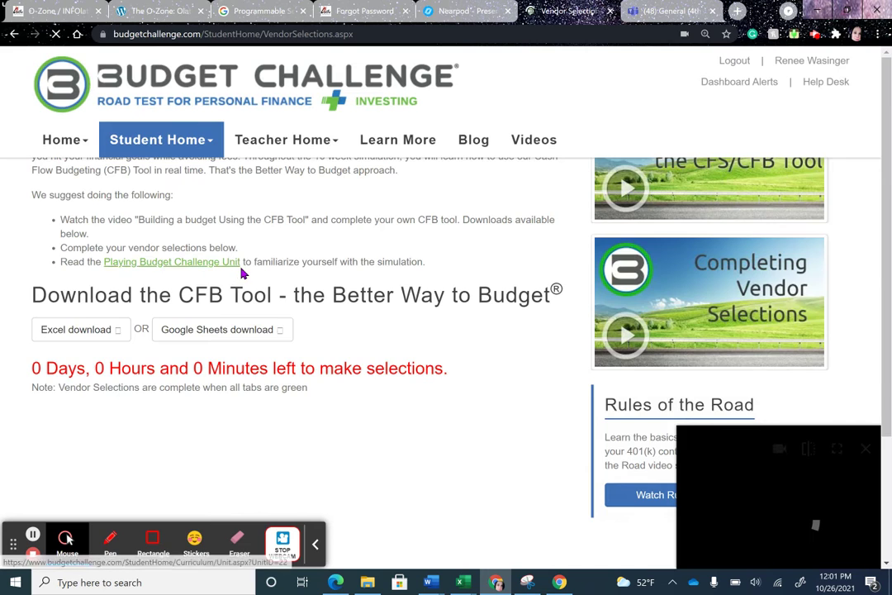
click(201, 141)
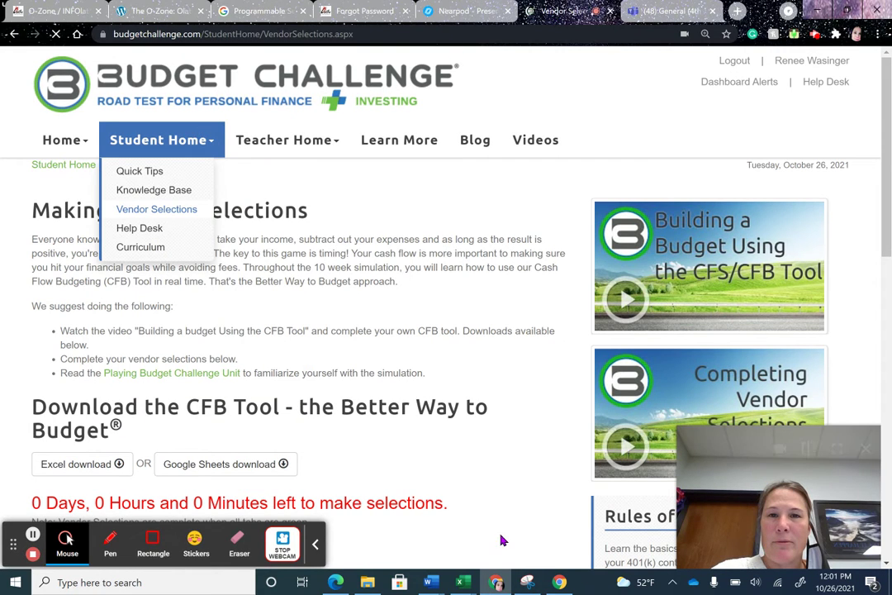
mouse_move(464, 583)
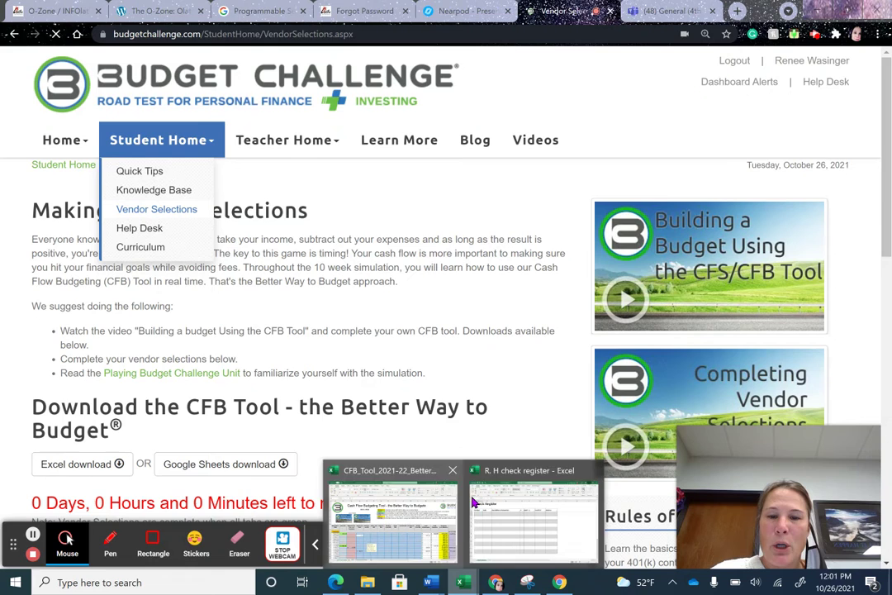
click(417, 541)
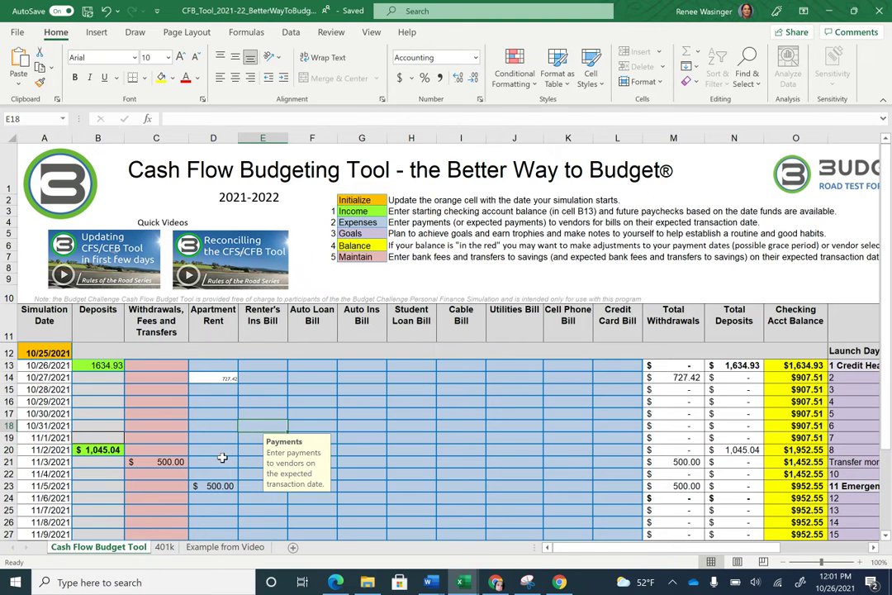
- Enter 727.42 as the 10/27/2021 Apartment Rent payment in cell D14
click(221, 377)
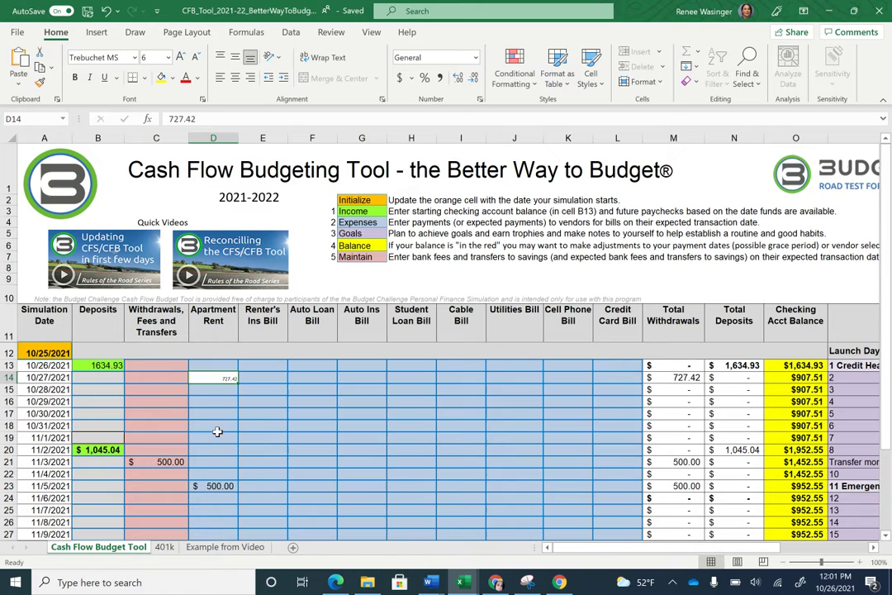
text(727)
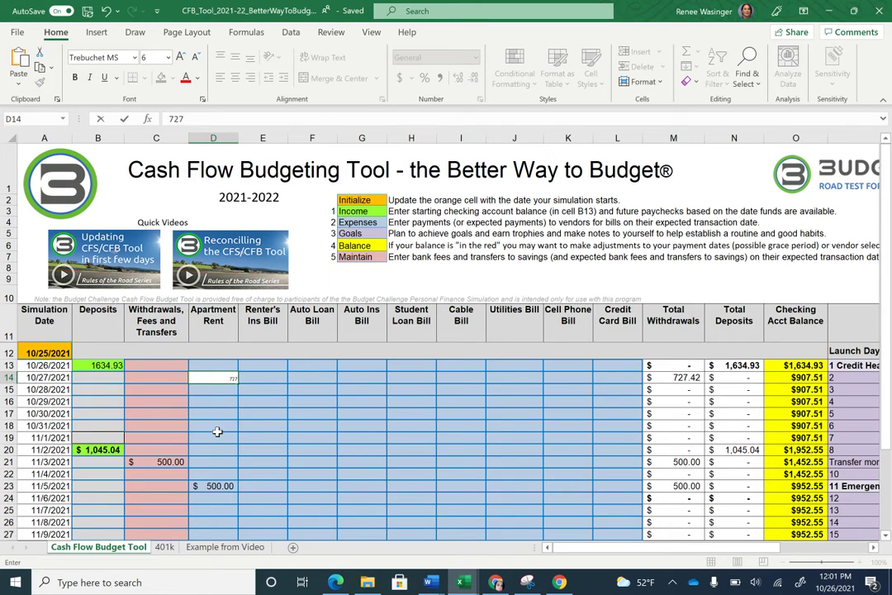
text(.42)
click(326, 400)
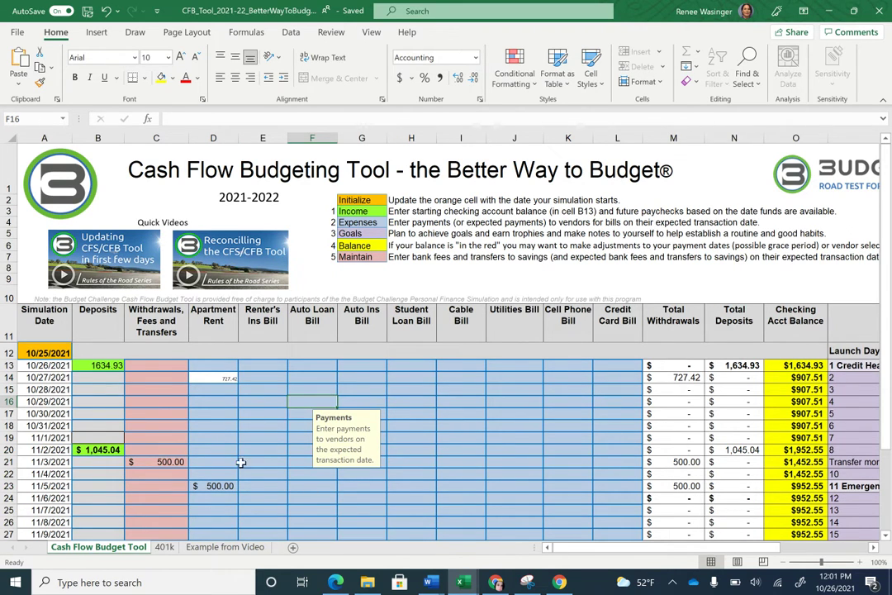
click(215, 389)
scroll(140, 461, down, 1)
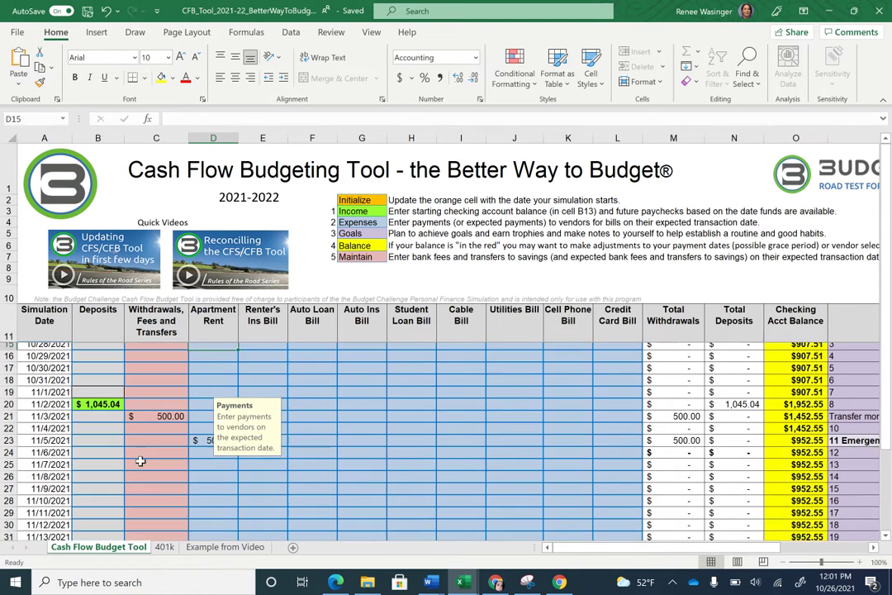
click(104, 408)
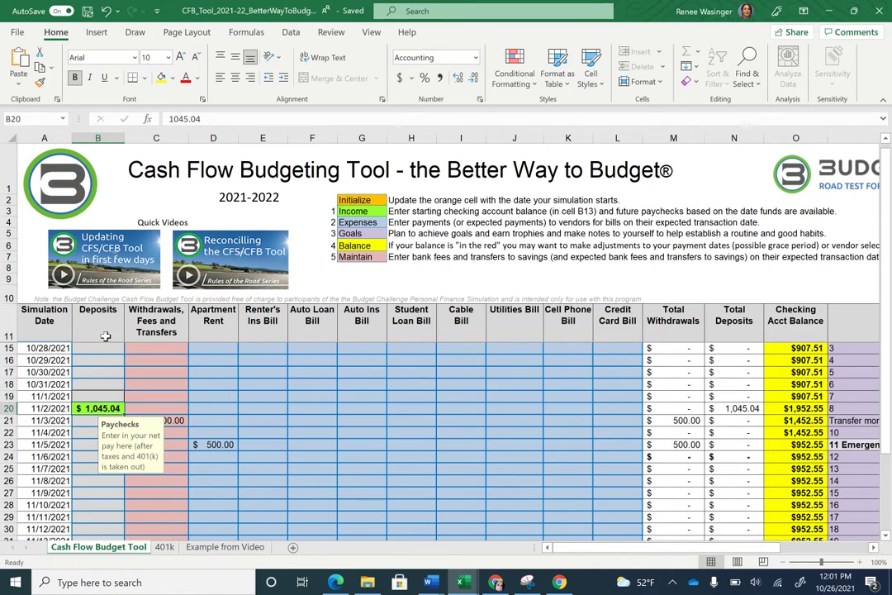
click(270, 387)
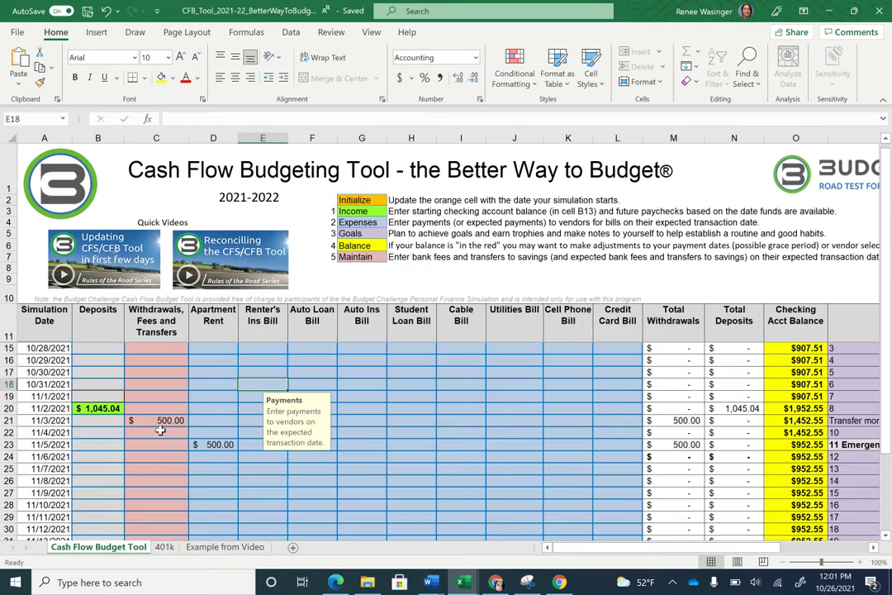
click(163, 420)
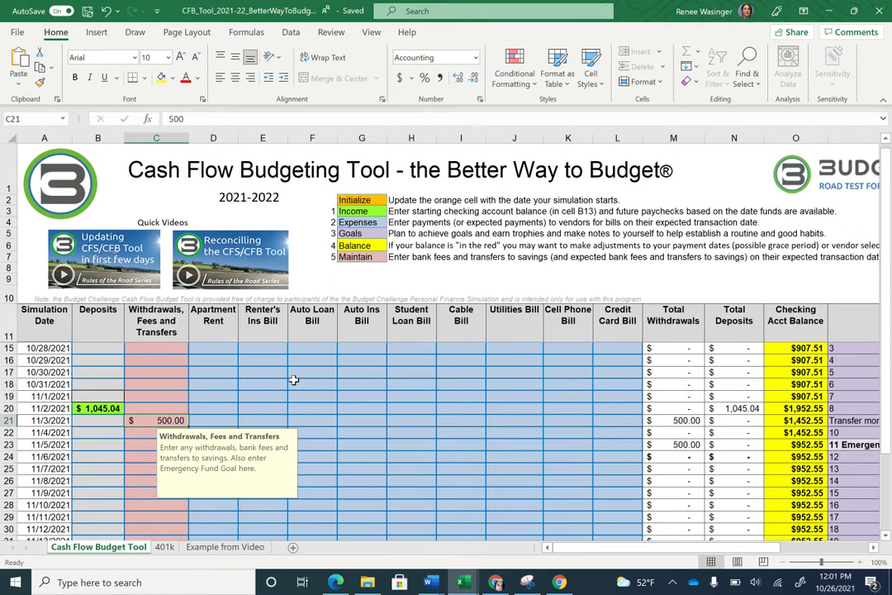
scroll(190, 421, up, 1)
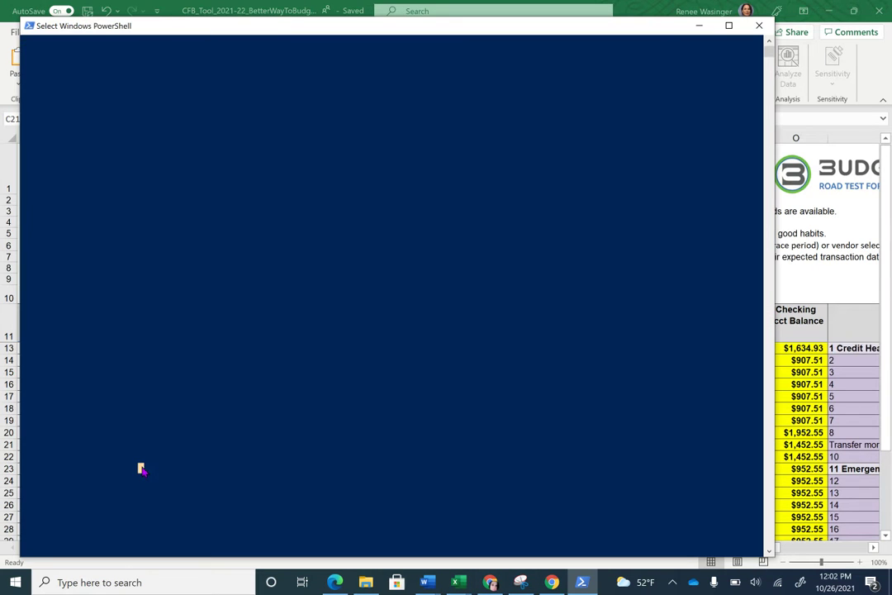
click(755, 25)
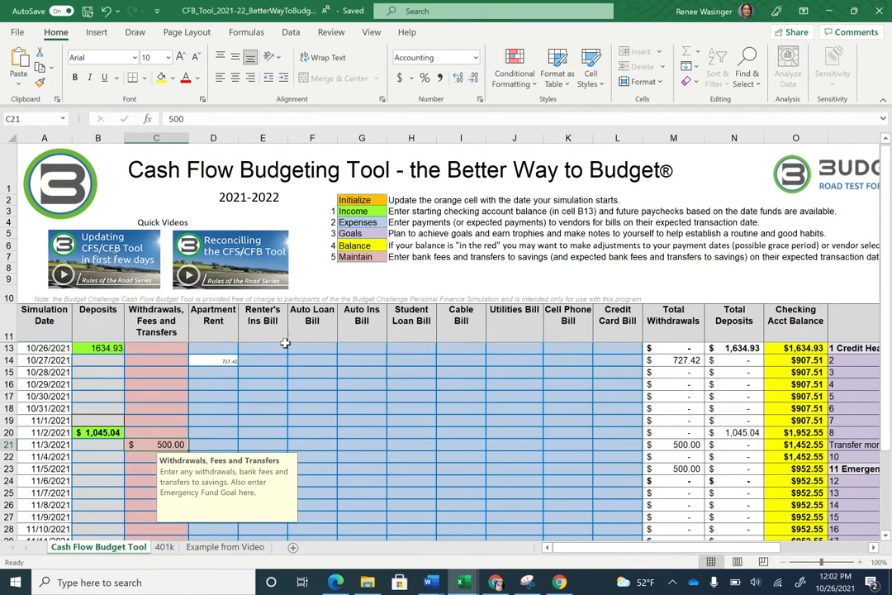
click(214, 447)
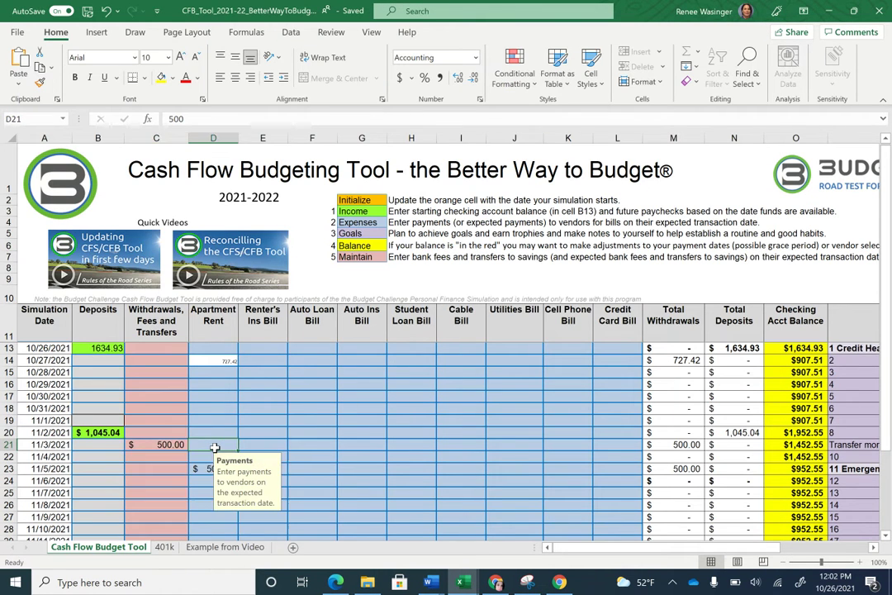
click(196, 492)
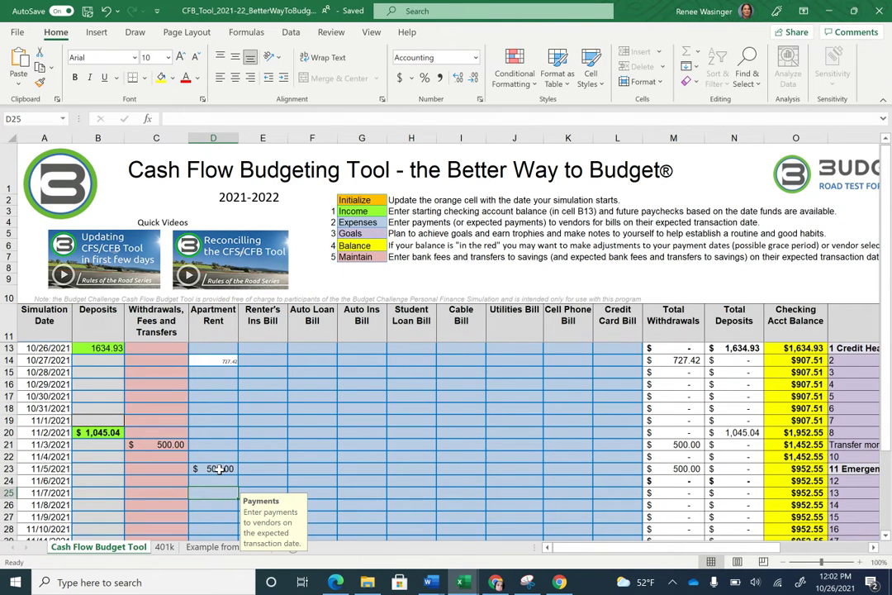
click(220, 469)
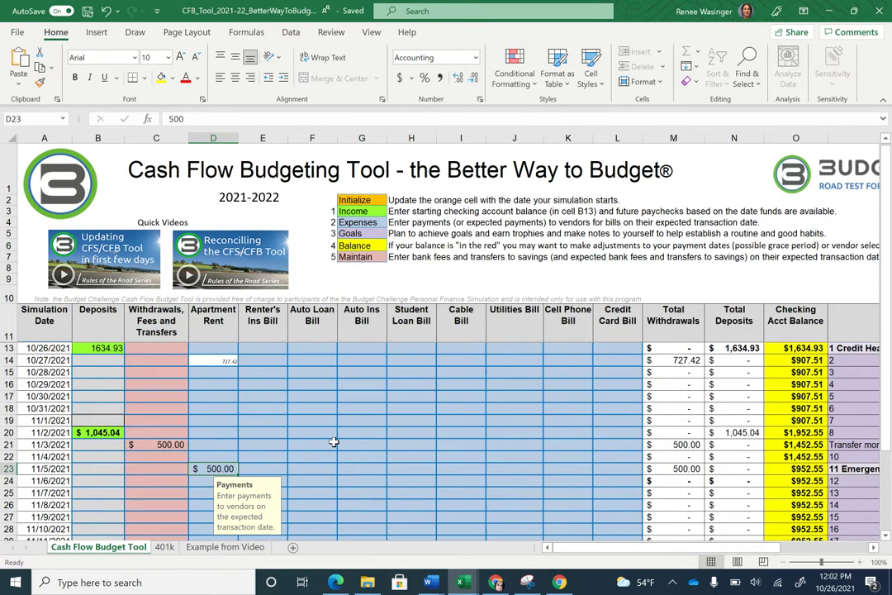
scroll(333, 442, down, 5)
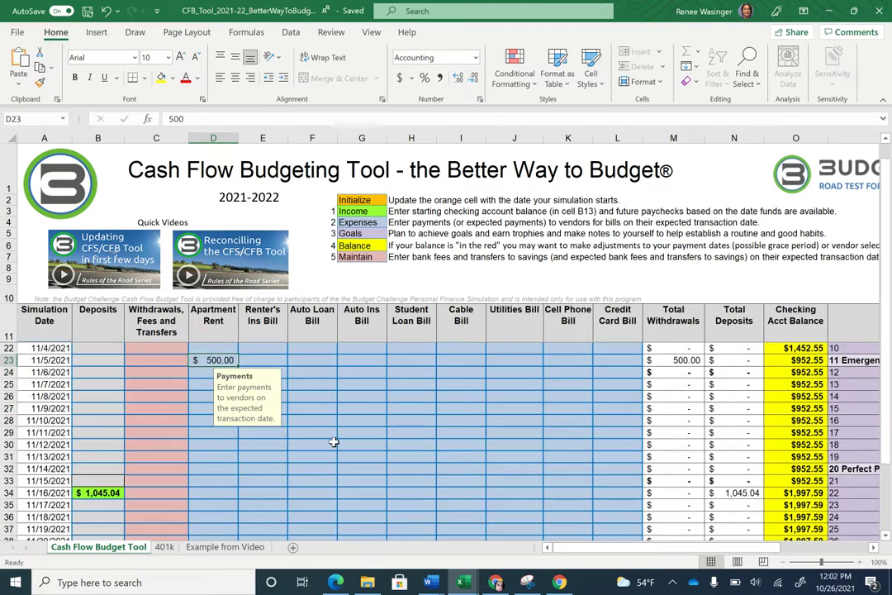
scroll(333, 441, down, 5)
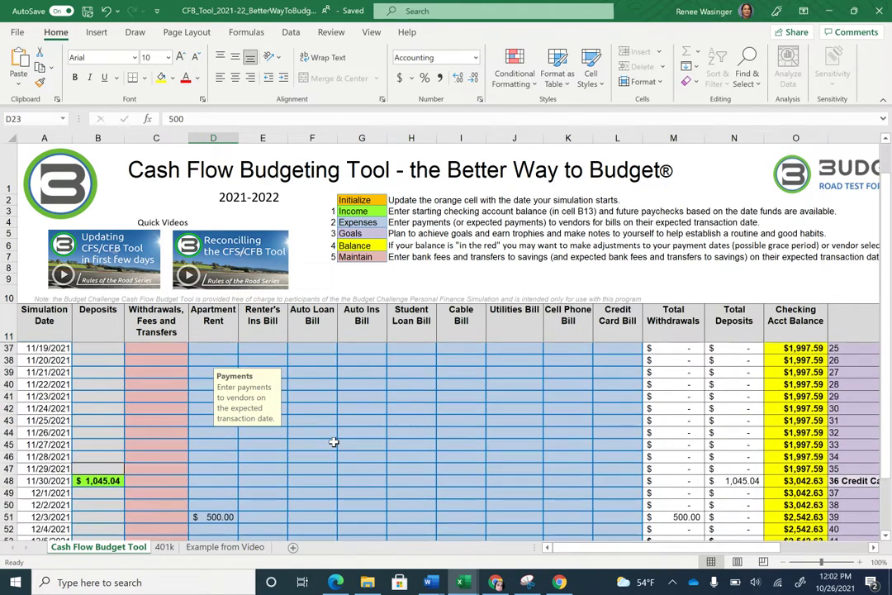
scroll(333, 442, down, 1)
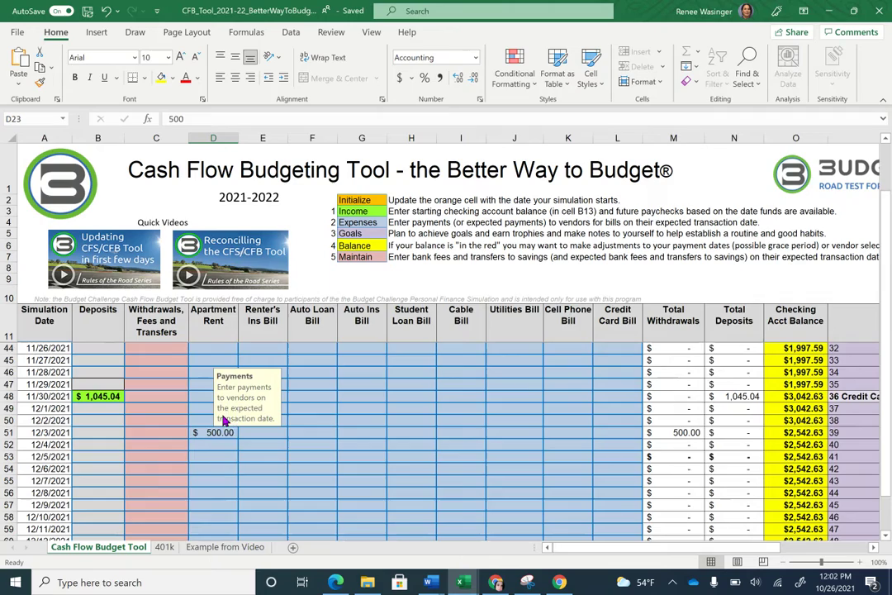
scroll(231, 448, down, 4)
scroll(232, 451, down, 20)
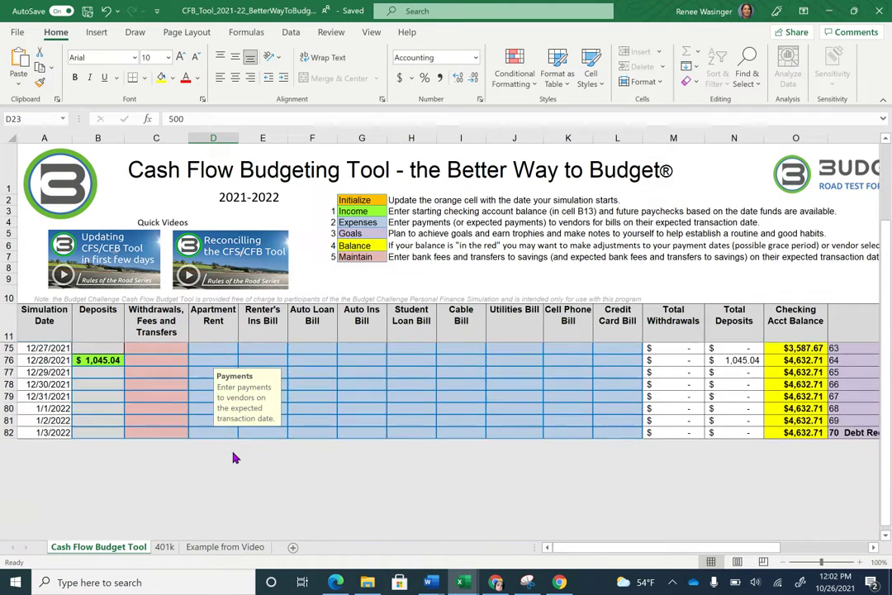
scroll(234, 457, up, 20)
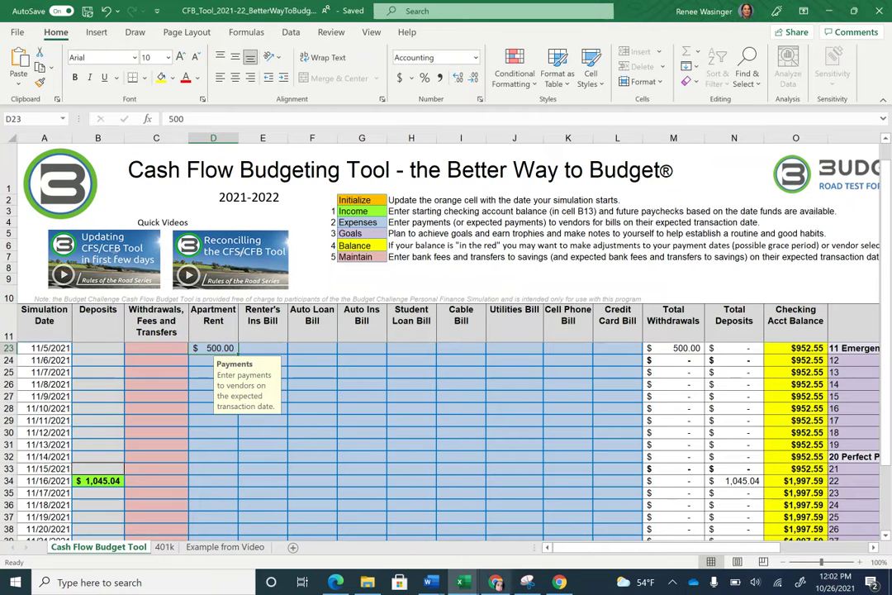
- Bring the R. H check register workbook with its empty Check Register table to the front
mouse_move(464, 583)
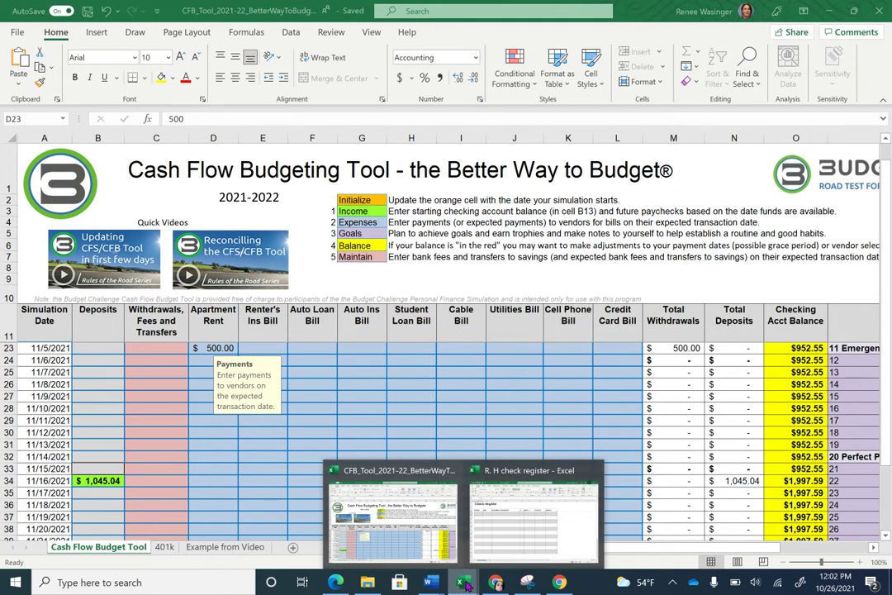
click(520, 532)
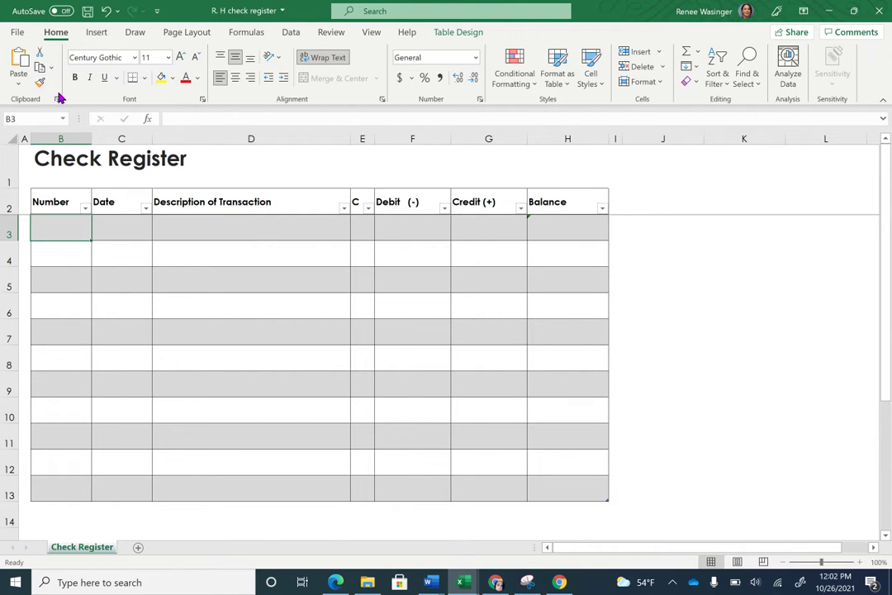
click(18, 33)
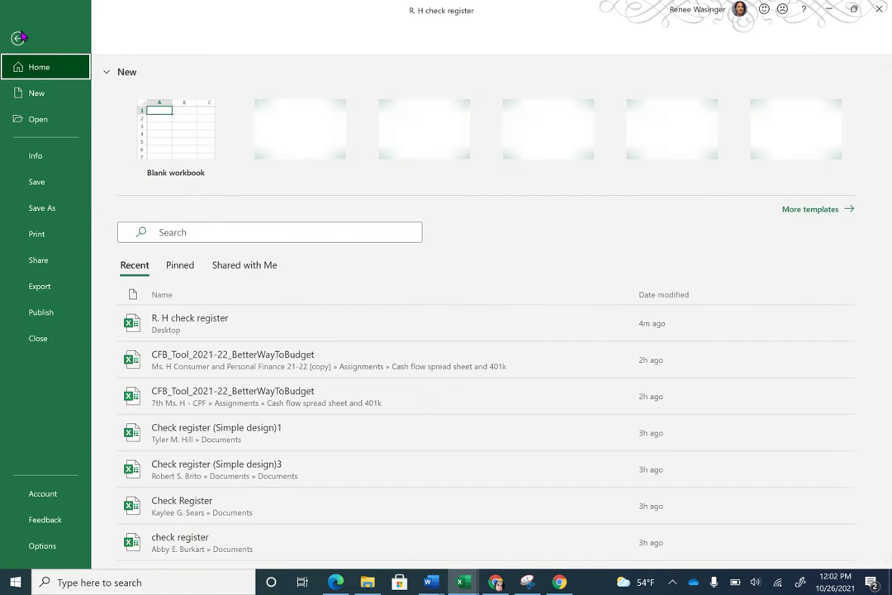
- Start a new workbook from the Check register (Simple design) template
click(820, 213)
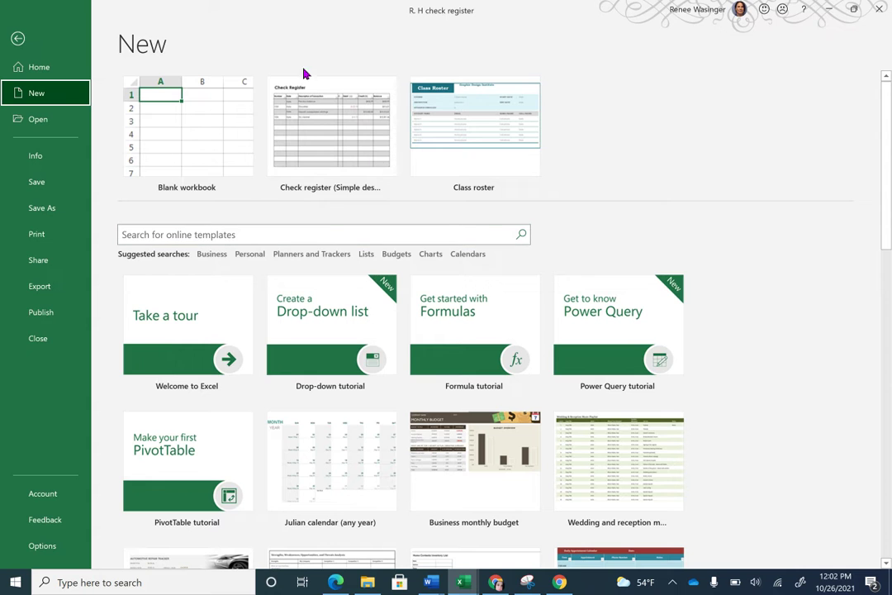
click(335, 129)
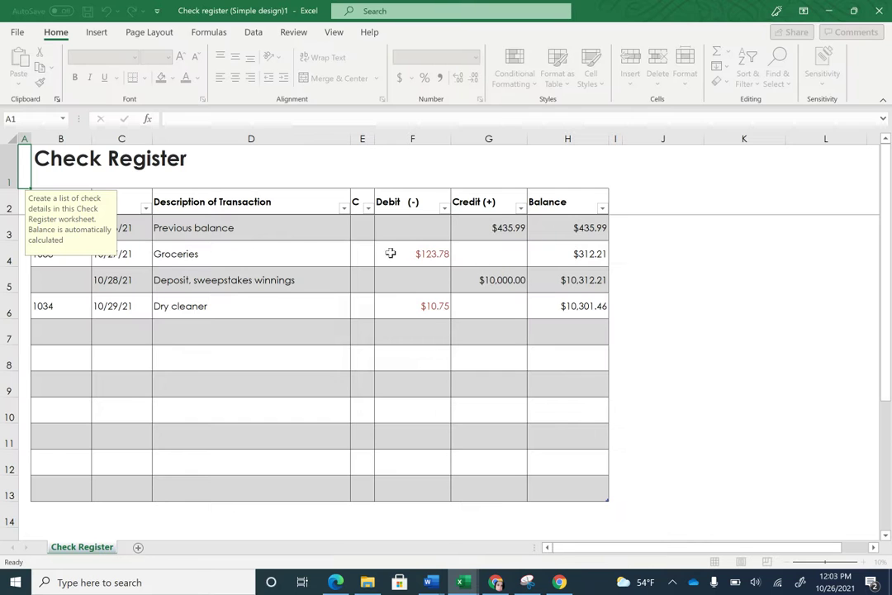
- Clear the sample date in C3 and the descriptions in D3 through D6
click(112, 218)
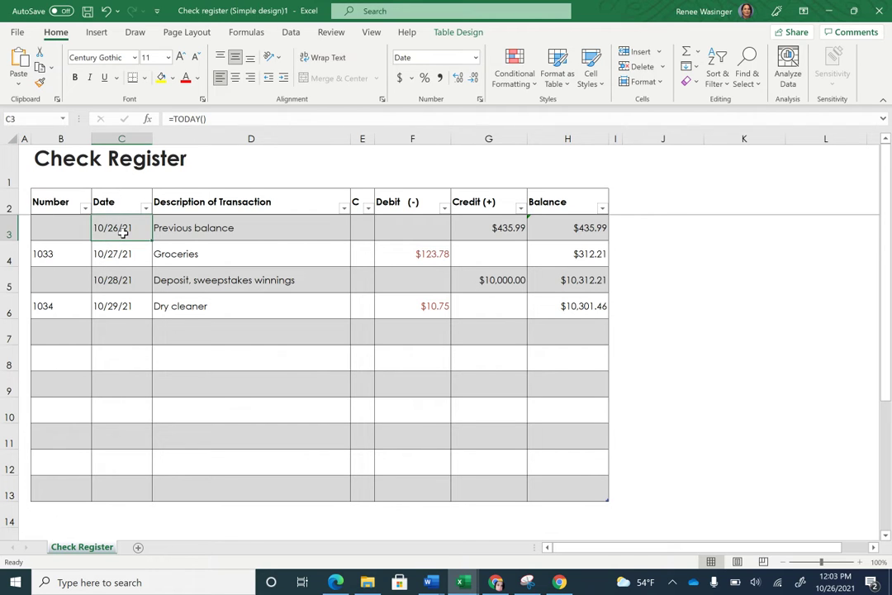
key(BackSpace)
click(195, 231)
key(BackSpace)
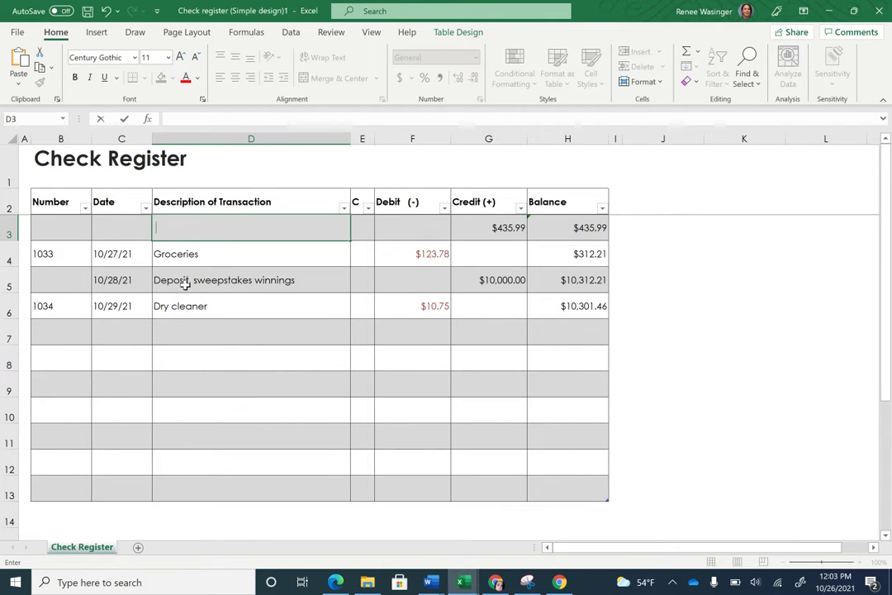
click(188, 257)
key(BackSpace)
click(175, 285)
key(BackSpace)
click(178, 311)
key(BackSpace)
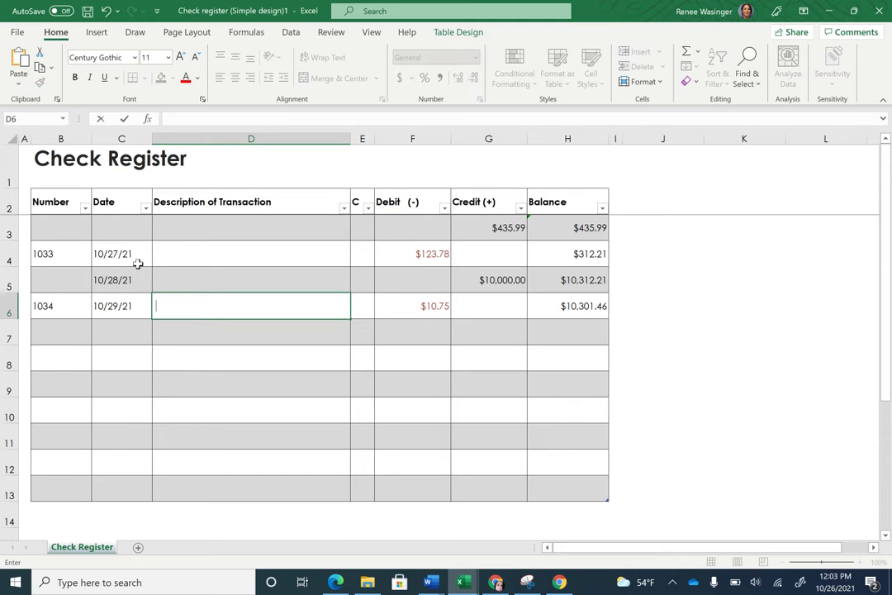
- Clear the sample dates in C4–C6 and check numbers 1034 and 1033
click(123, 254)
key(BackSpace)
click(117, 281)
key(BackSpace)
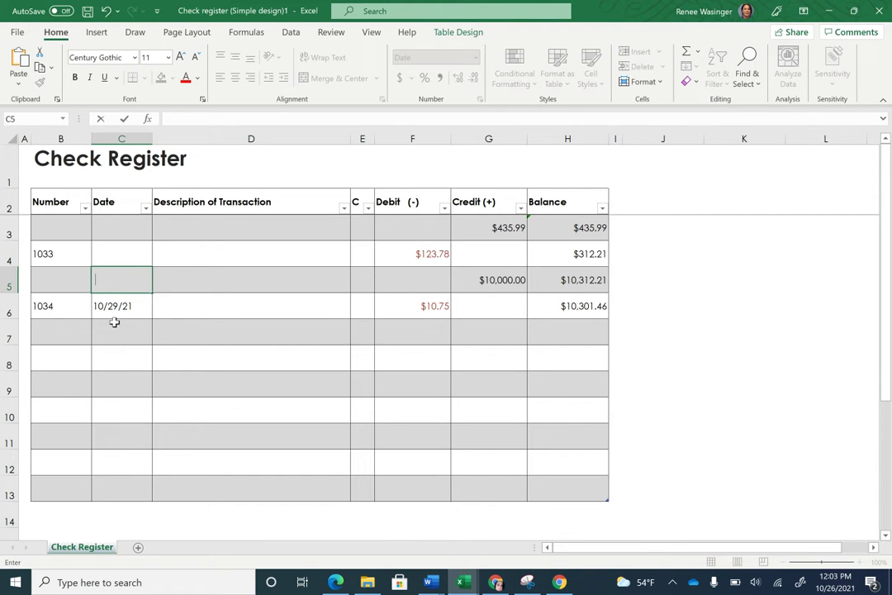
click(113, 306)
key(BackSpace)
click(68, 307)
key(BackSpace)
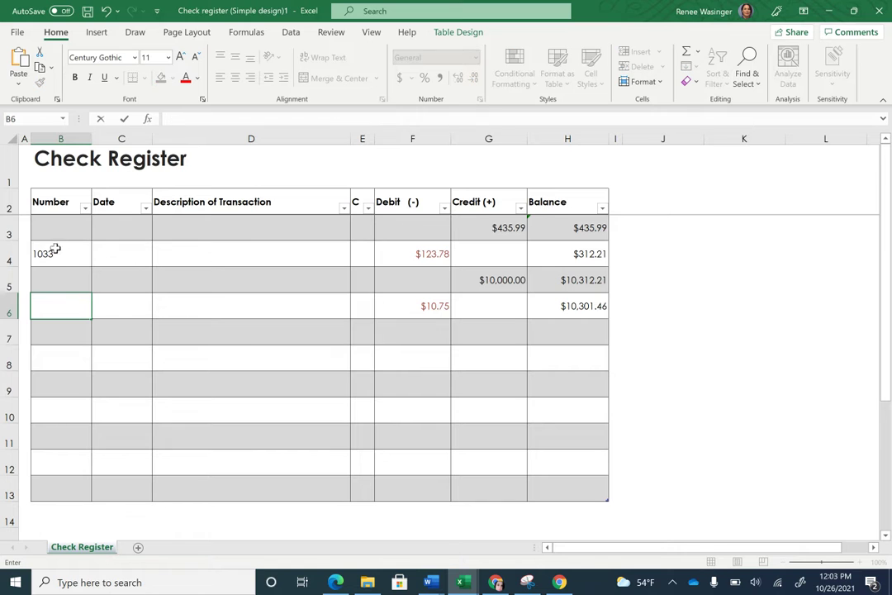
click(56, 253)
key(BackSpace)
- Clear the sample debits 123.78 and 10.75 and the credits 435.99 and 10,000.00
click(404, 252)
key(BackSpace)
click(435, 310)
key(BackSpace)
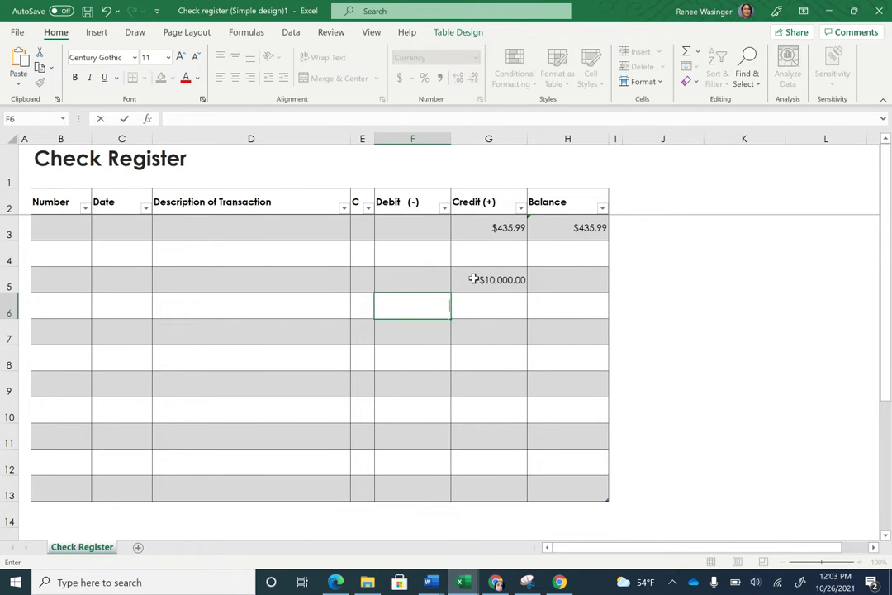
click(509, 232)
key(BackSpace)
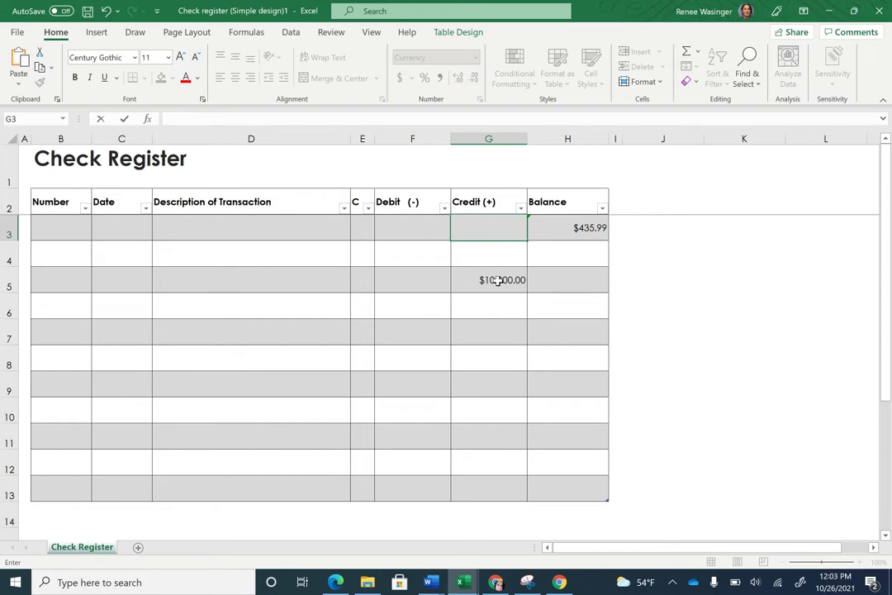
click(499, 281)
key(BackSpace)
click(317, 251)
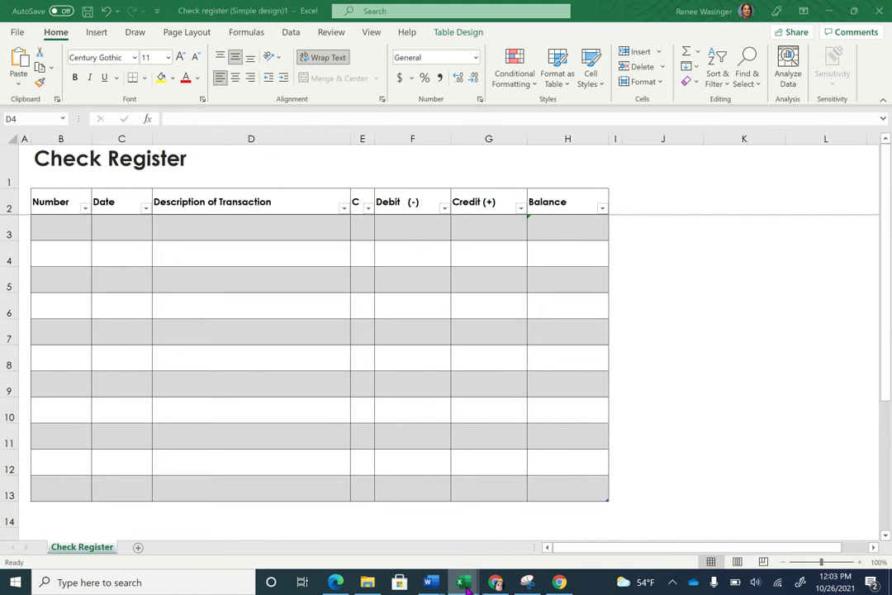
click(464, 582)
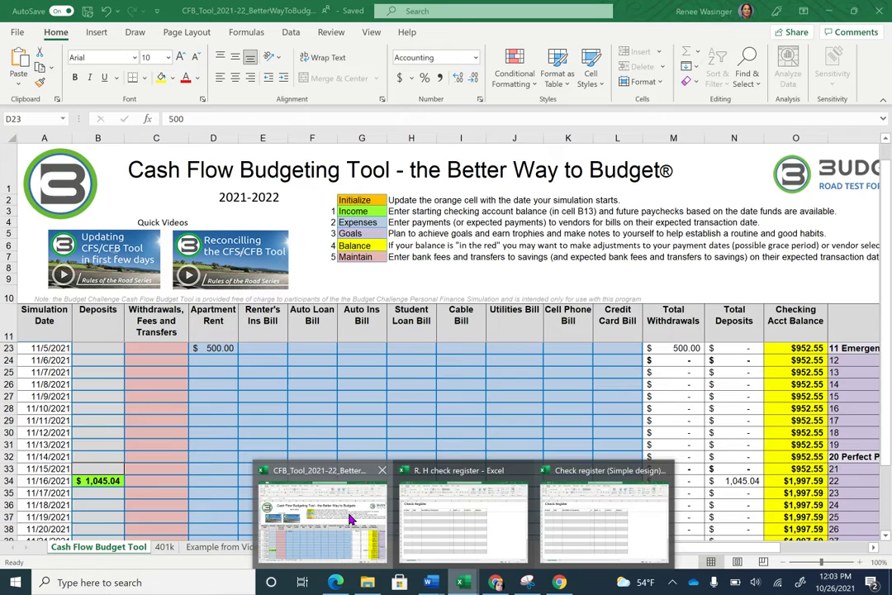
click(349, 520)
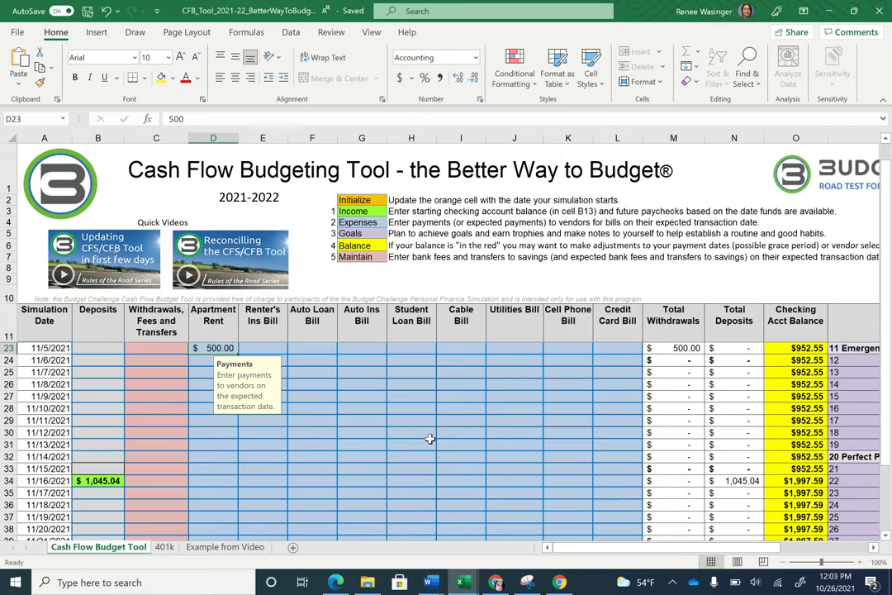
click(465, 584)
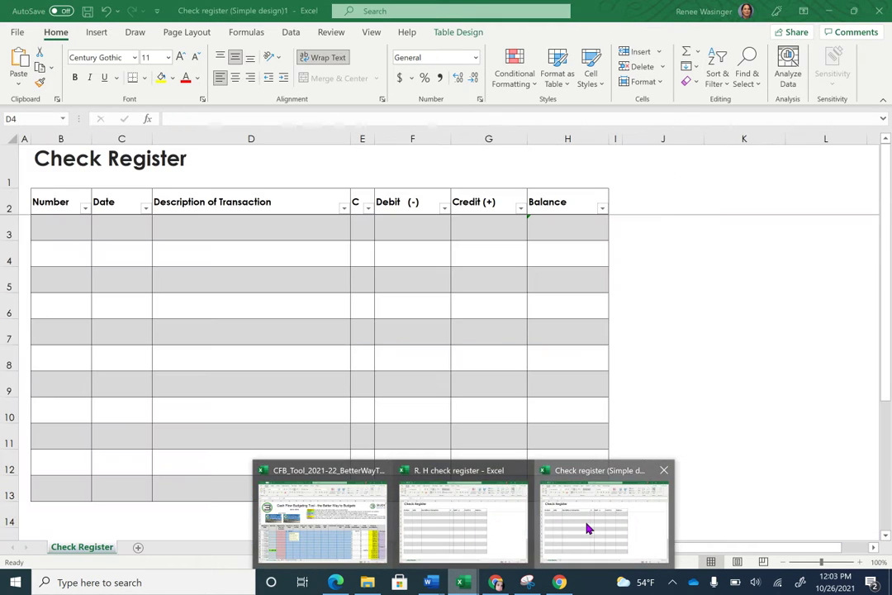
click(587, 527)
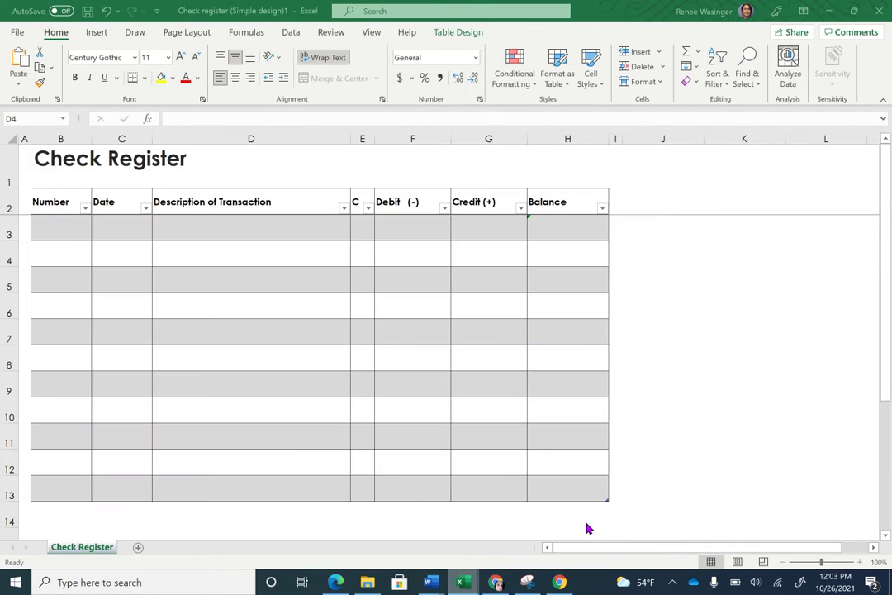
click(120, 244)
click(122, 225)
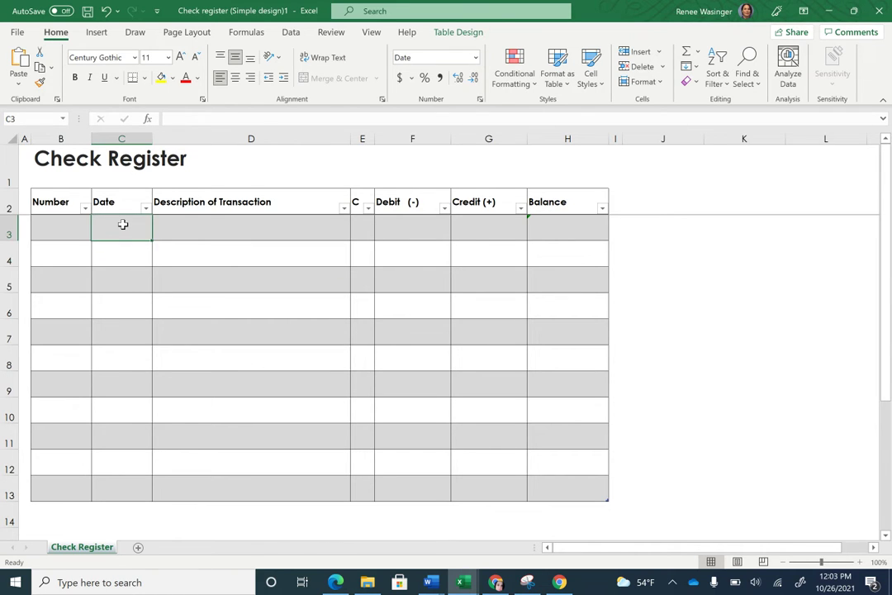
- Fill row 3 with date 10/26/21, description 'starting balance' and a 1634.93 credit
text(10/26/21)
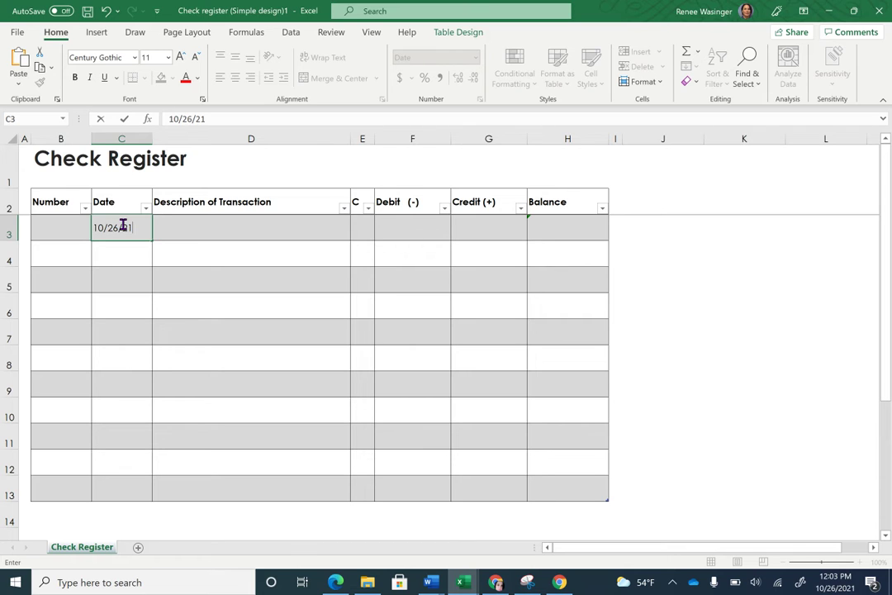
click(192, 228)
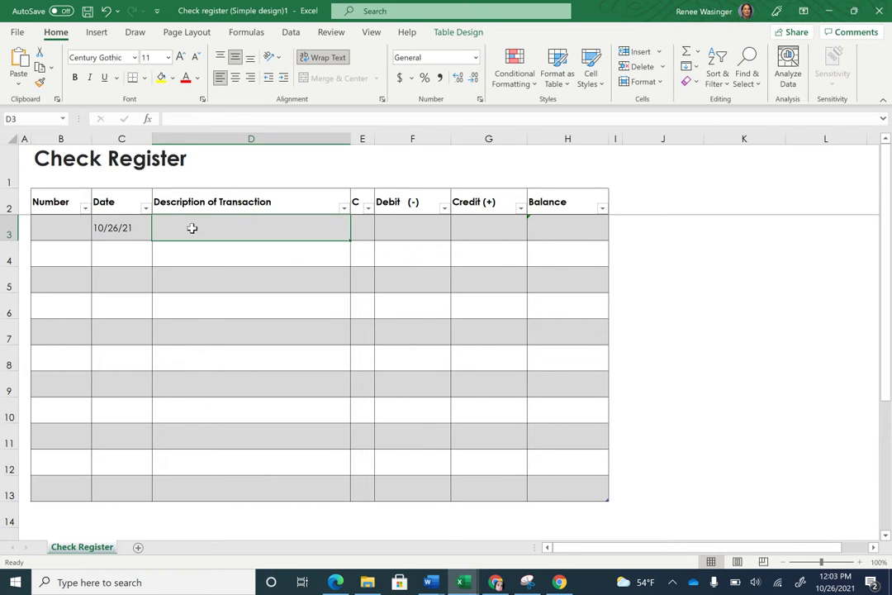
text(starting balan)
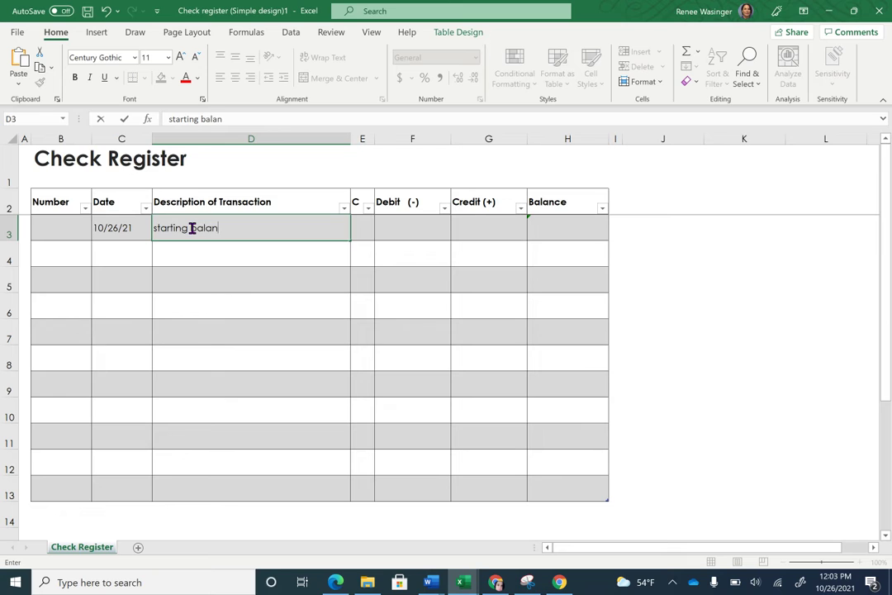
text(lance)
click(476, 231)
text(16)
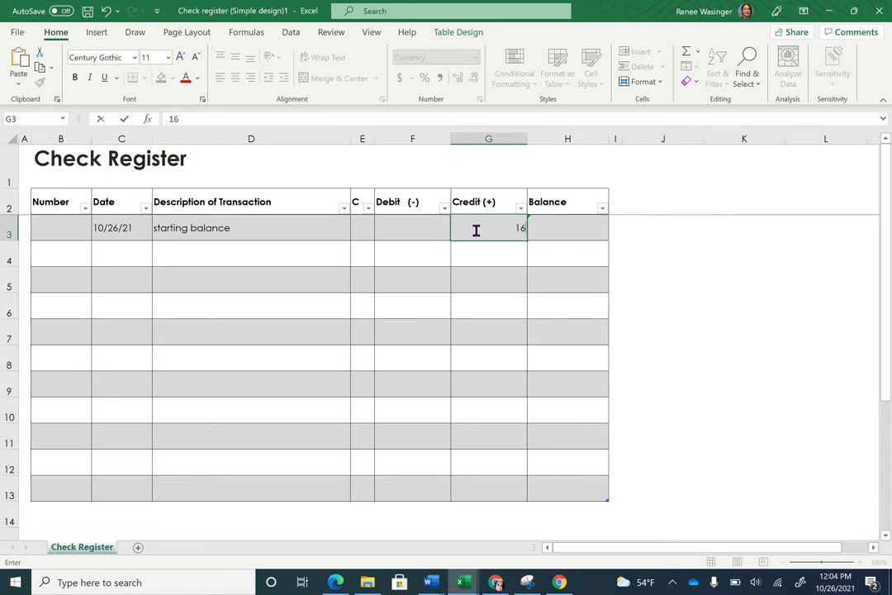
text(34.93)
click(469, 258)
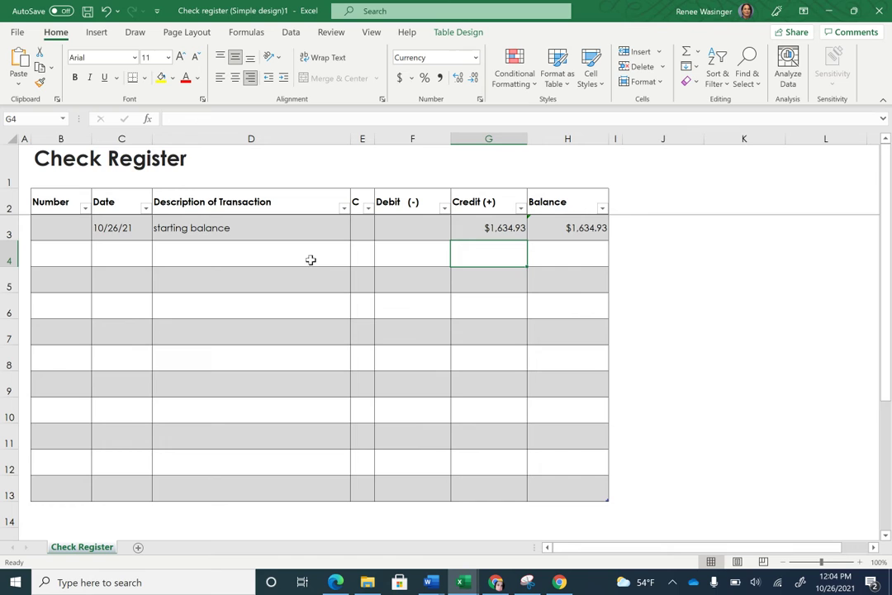
click(51, 247)
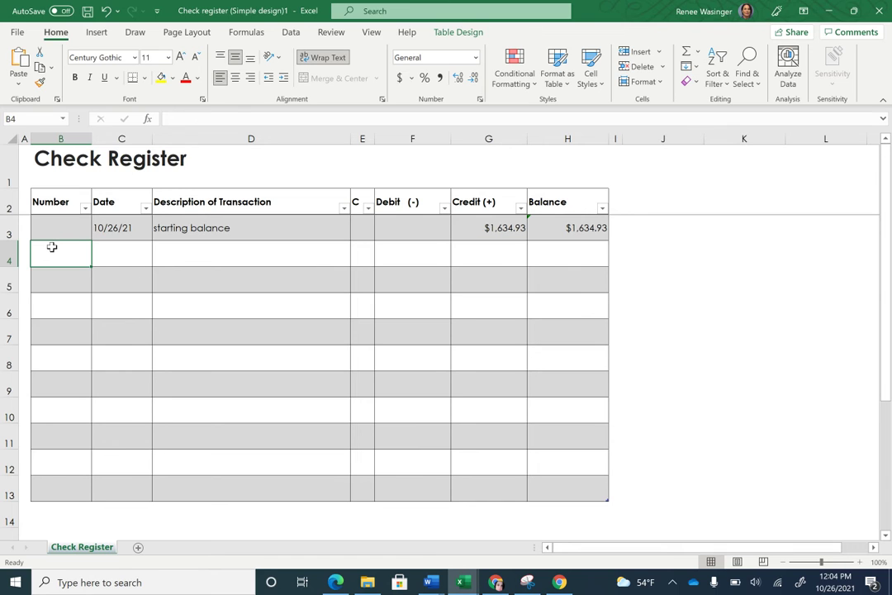
- Fill row 4 with venmo, 10/27/21, 'vista vue apts oct rent' and a 727.14 debit
text(venmo)
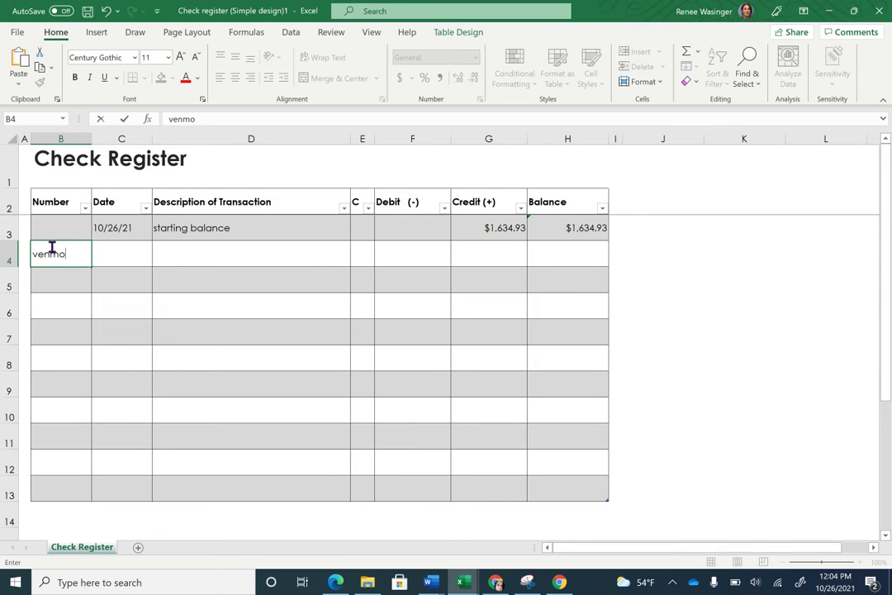
click(130, 258)
text(10-27-21)
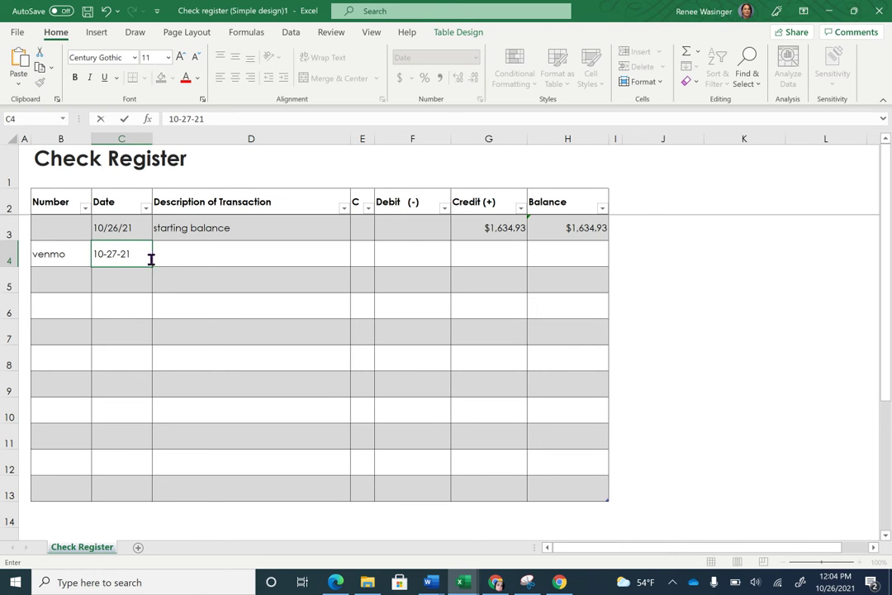
click(191, 256)
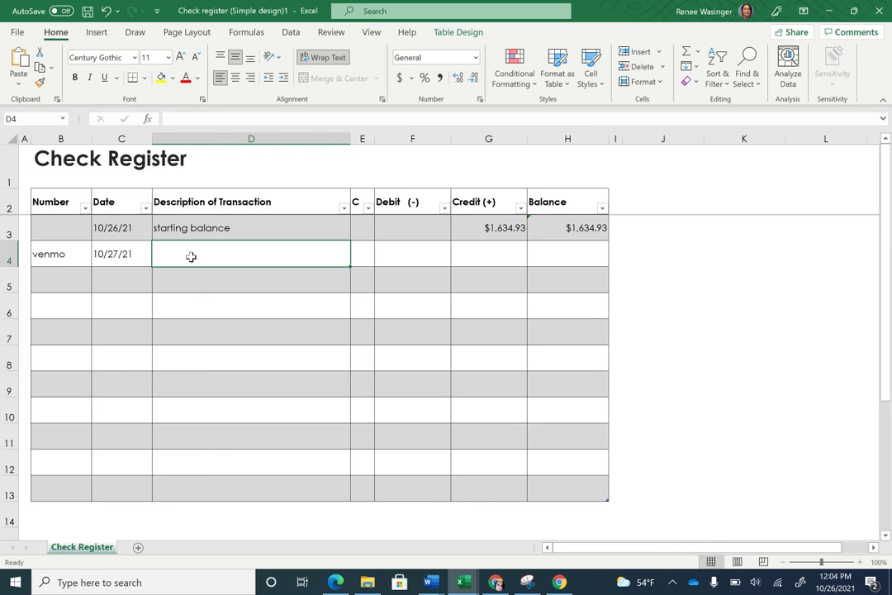
text(vista b)
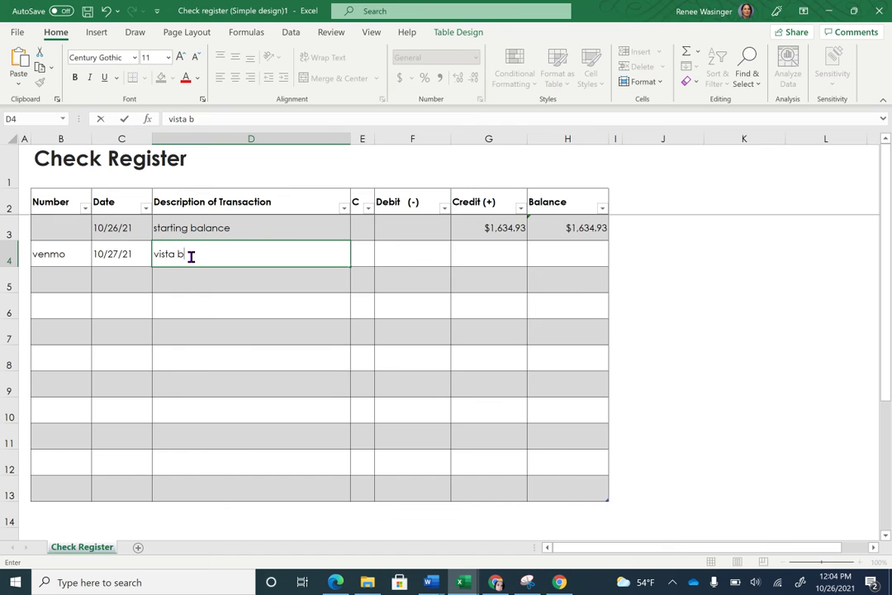
text(uapts oct rent)
click(416, 259)
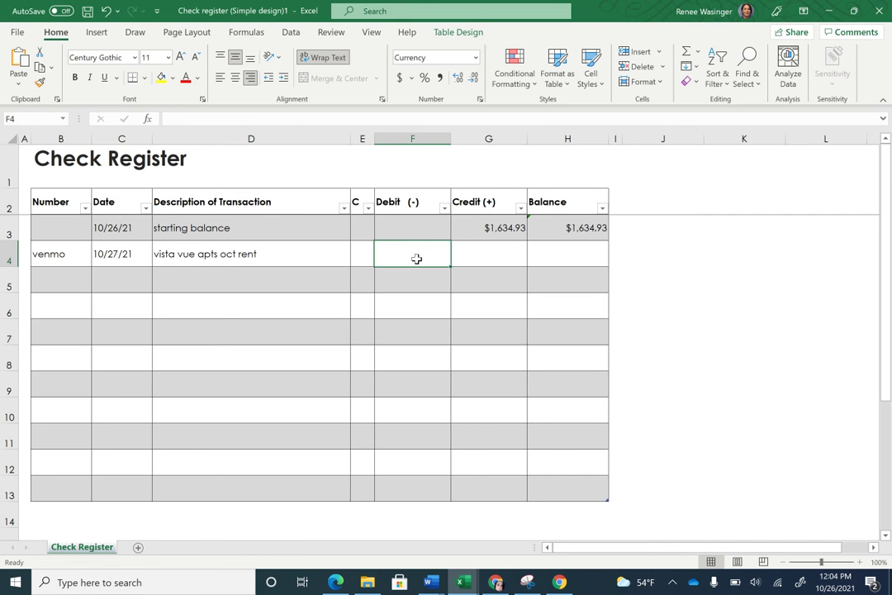
text(727)
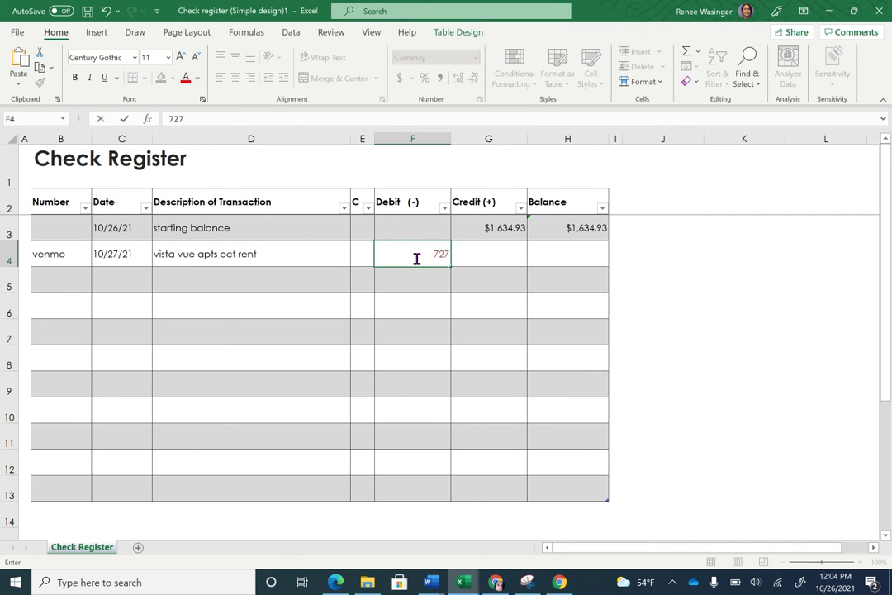